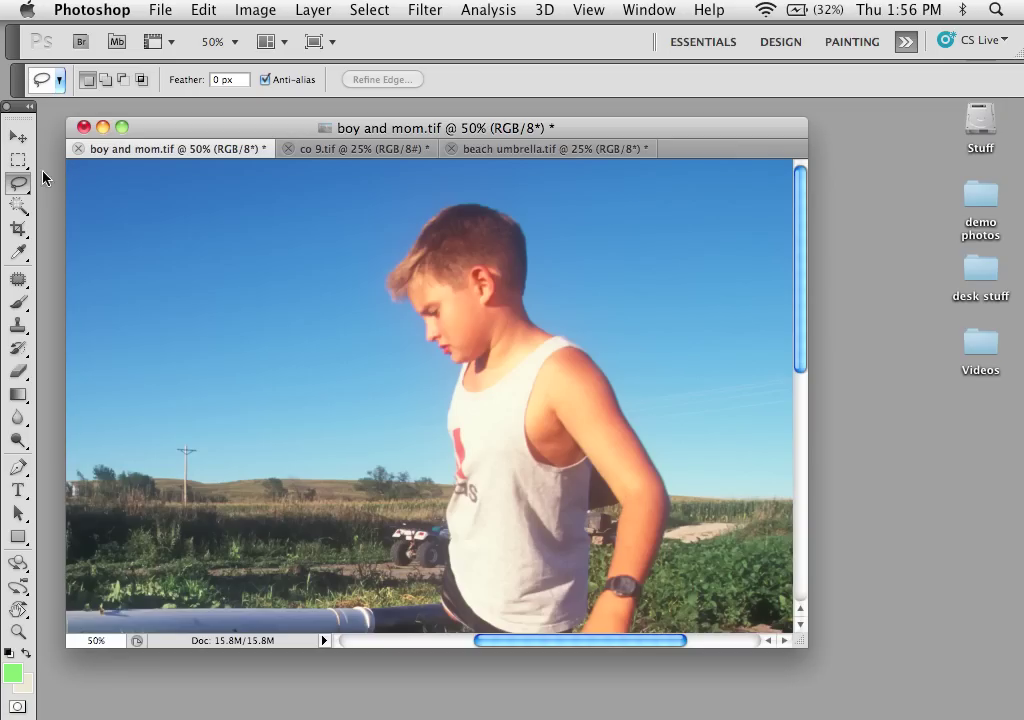
Switch to the Magnetic Lasso Tool and set its width to 25 px
click(24, 185)
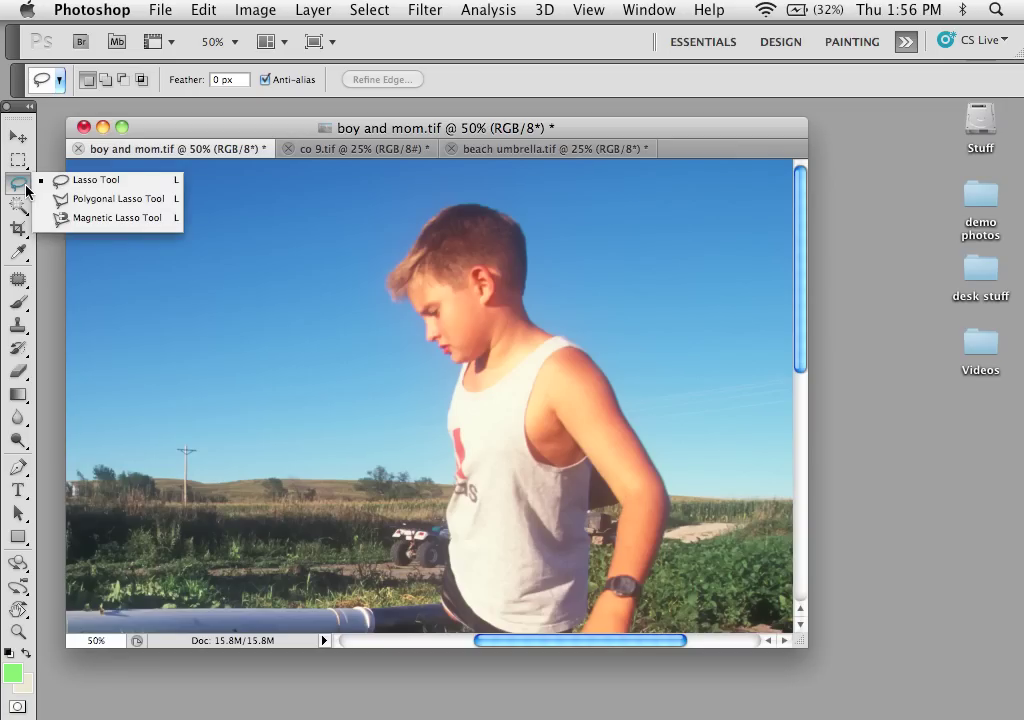
click(84, 218)
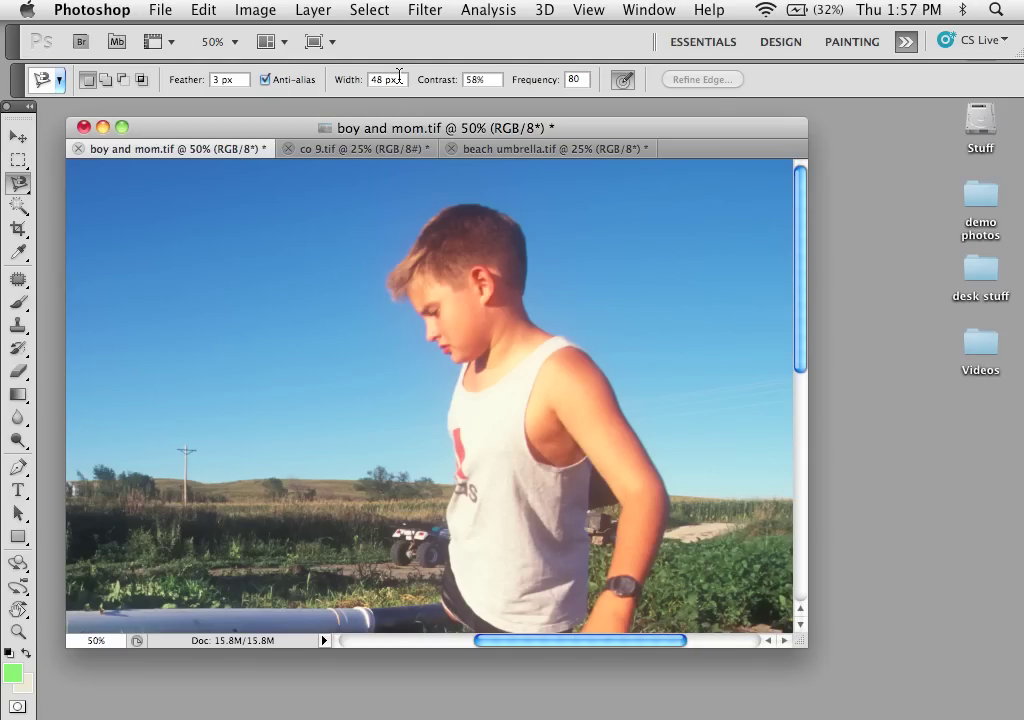
drag(400, 82, 361, 79)
text(25[[)
click(320, 256)
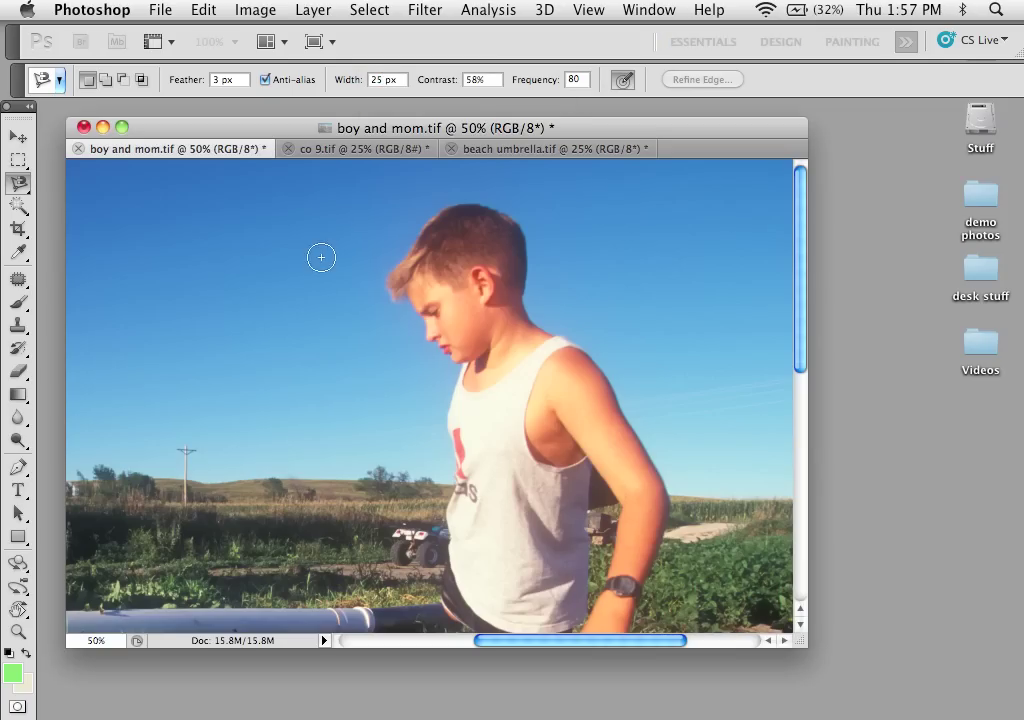
key(Escape)
key(period)
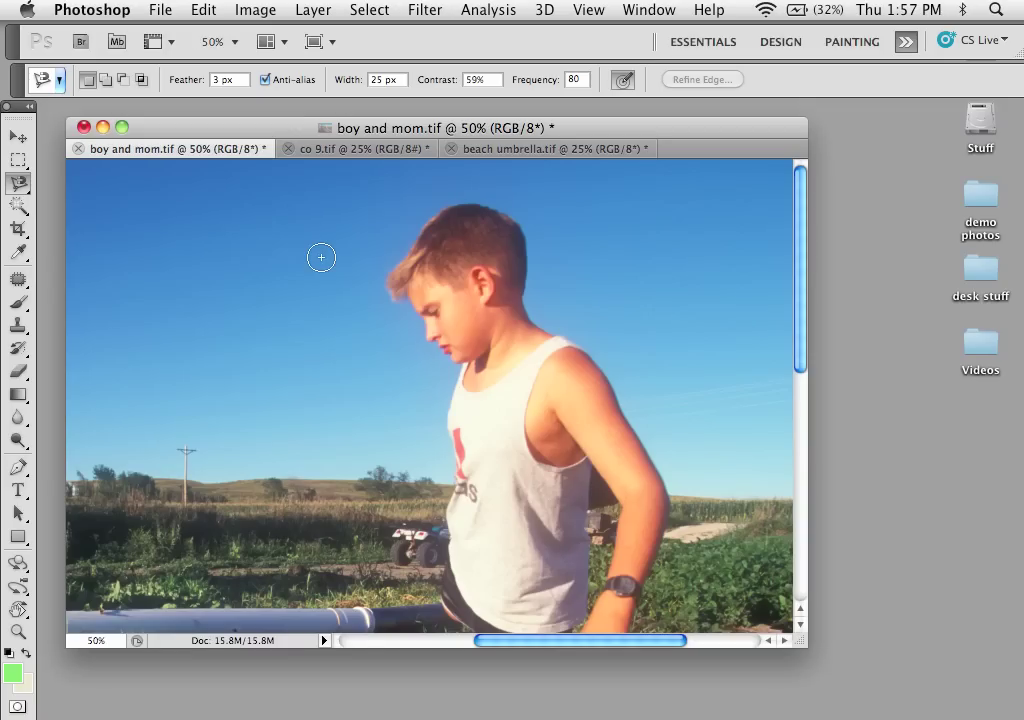
Decrease the Magnetic Lasso's detection width in small increments and increase it again to 31 px
key(bracketleft)
key(bracketleft)
key(bracketleft)
key(bracketleft)
key(bracketleft)
key(bracketleft)
key(bracketleft)
key(bracketleft)
key(bracketleft)
key(bracketleft)
key(bracketleft)
key(bracketright)
key(bracketright)
key(bracketright)
key(bracketright)
key(bracketright)
key(bracketright)
key(bracketright)
key(bracketright)
key(bracketright)
key(bracketright)
key(bracketright)
key(bracketright)
key(bracketright)
key(bracketright)
key(bracketright)
key(bracketright)
key(bracketright)
Reduce the Magnetic Lasso's width to 10 px for tracing along the back of the boy's head
key(super+equal)
key(super+equal)
key(super+equal)
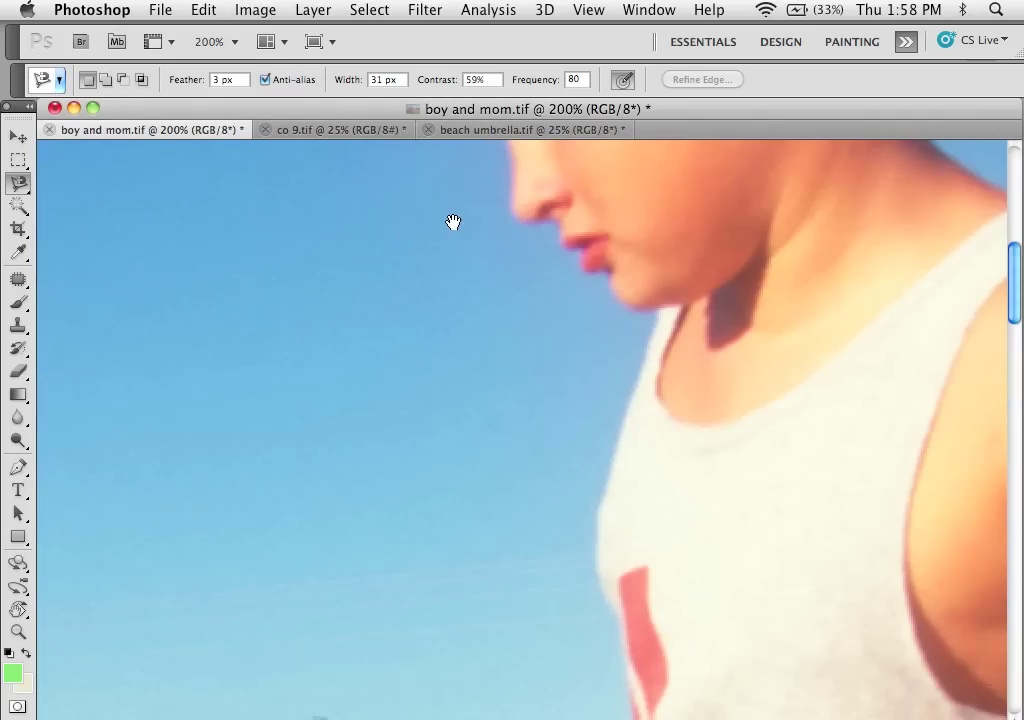
mouse_move(453, 222)
mouse_down()
mouse_move(537, 521)
mouse_move(240, 713)
mouse_up()
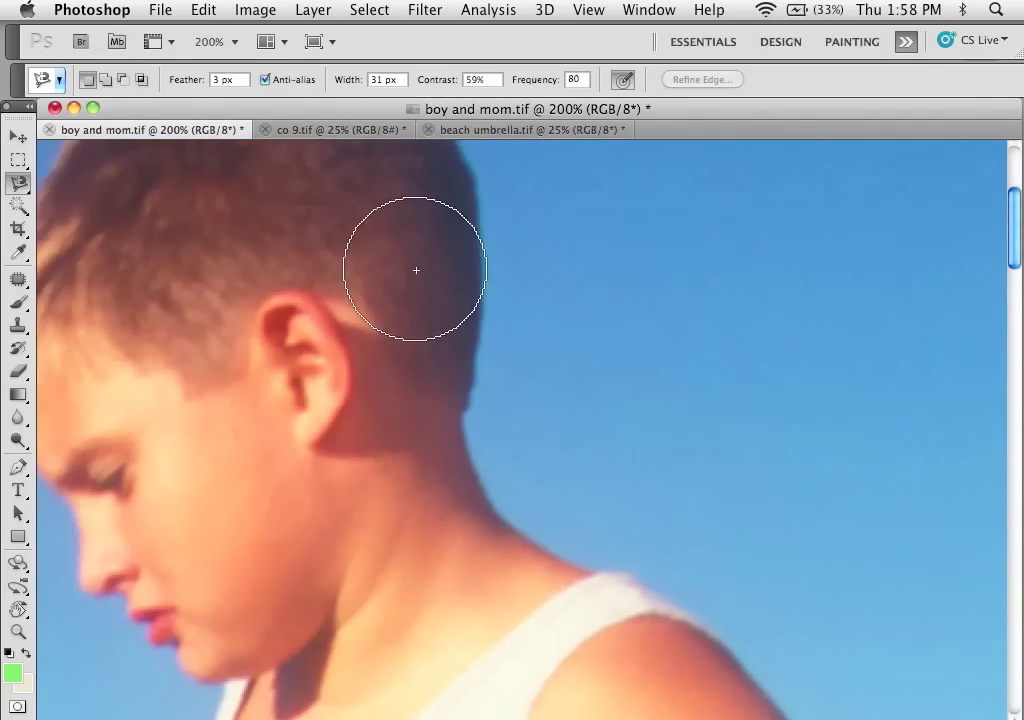
key(bracketleft)
key(bracketleft)
key(bracketleft)
key(bracketleft)
key(bracketleft)
key(bracketleft)
key(bracketleft)
key(bracketleft)
key(bracketleft)
key(bracketleft)
key(bracketleft)
key(bracketleft)
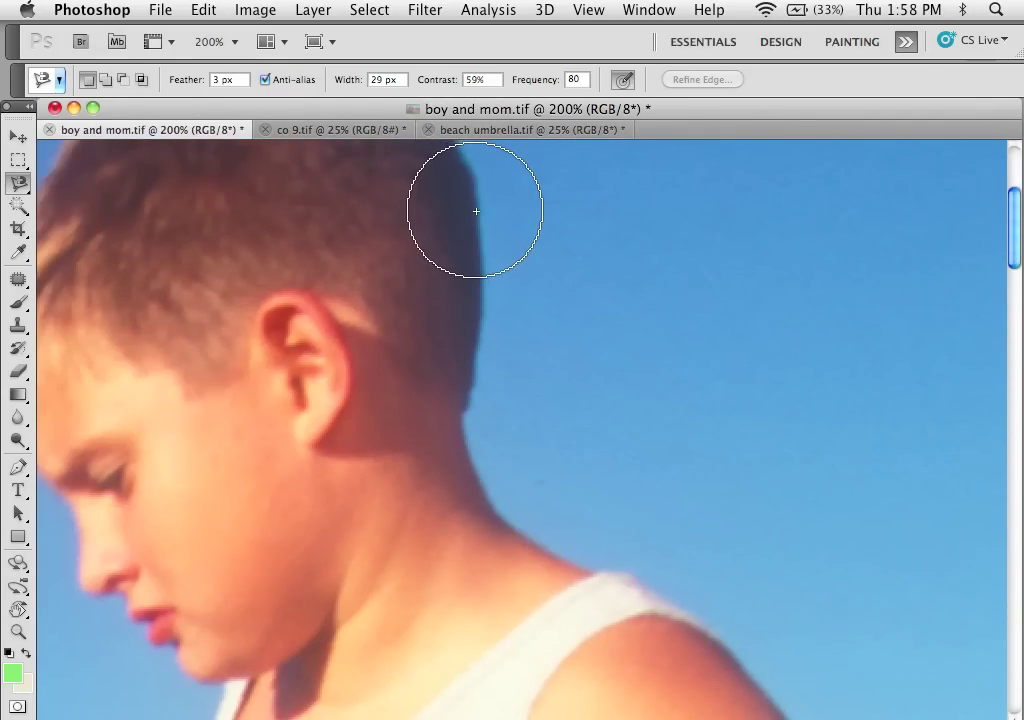
key(bracketleft)
key(bracketleft)
key(bracketleft)
key(bracketleft)
key(bracketleft)
key(bracketleft)
key(bracketleft)
key(bracketleft)
key(bracketleft)
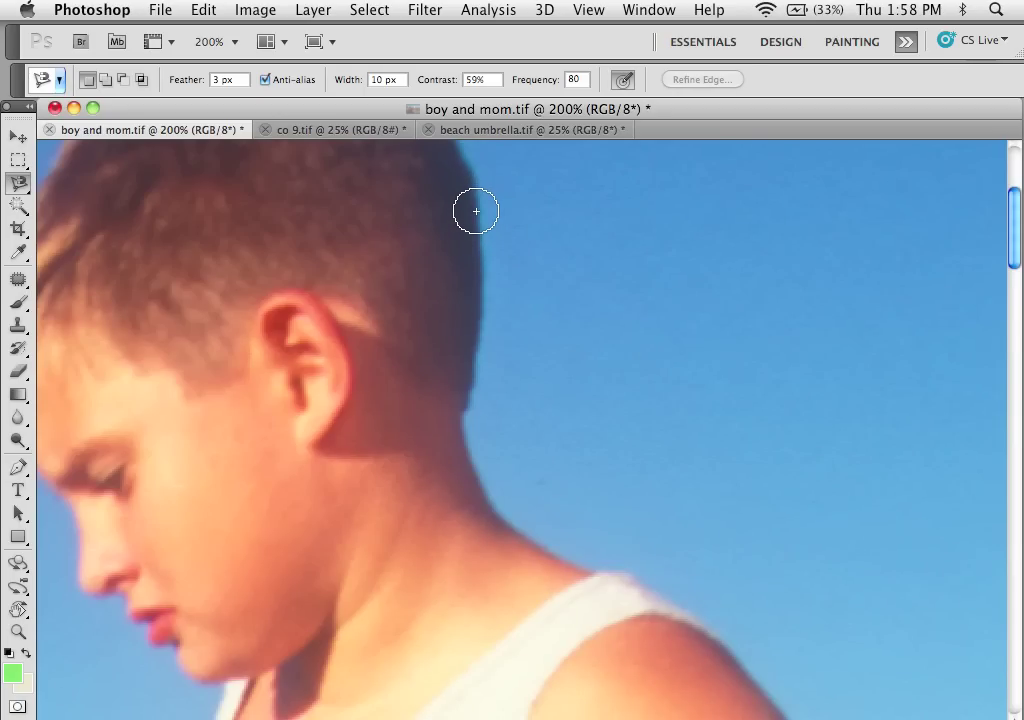
Try tracing the boy's outline from the back of his head to his shoulder, and examine how closely the path follows the edge
click(476, 212)
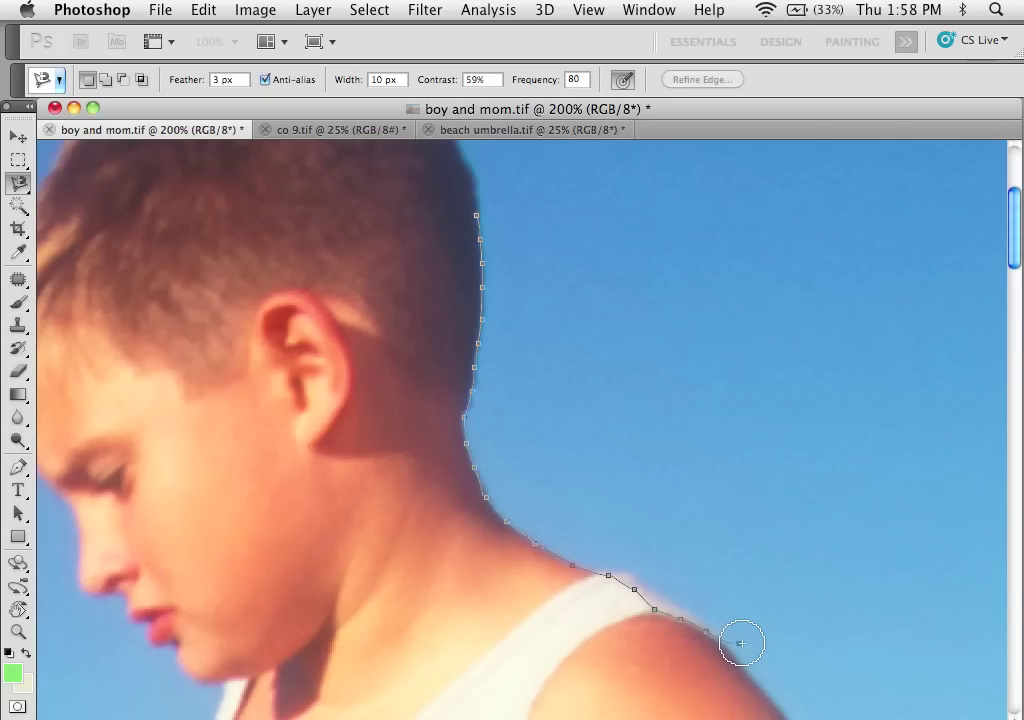
key(space)
key(Return)
key(super+plus)
key(super+plus)
key(super+plus)
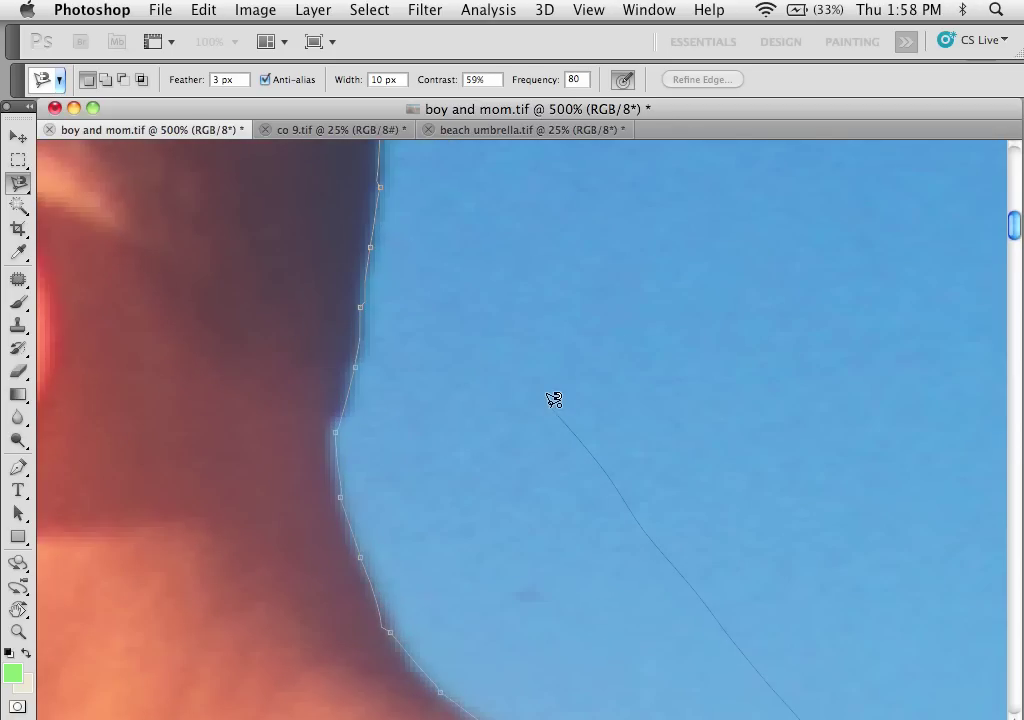
drag(99, 159, 309, 85)
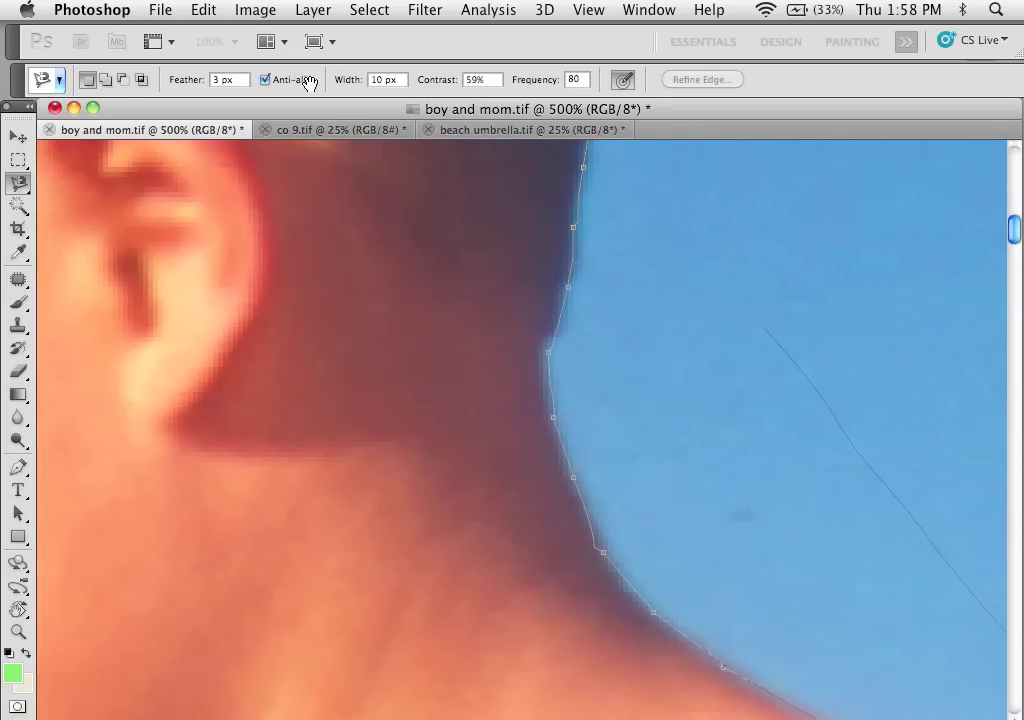
drag(798, 494, 536, 175)
scroll(536, 175, down, 2)
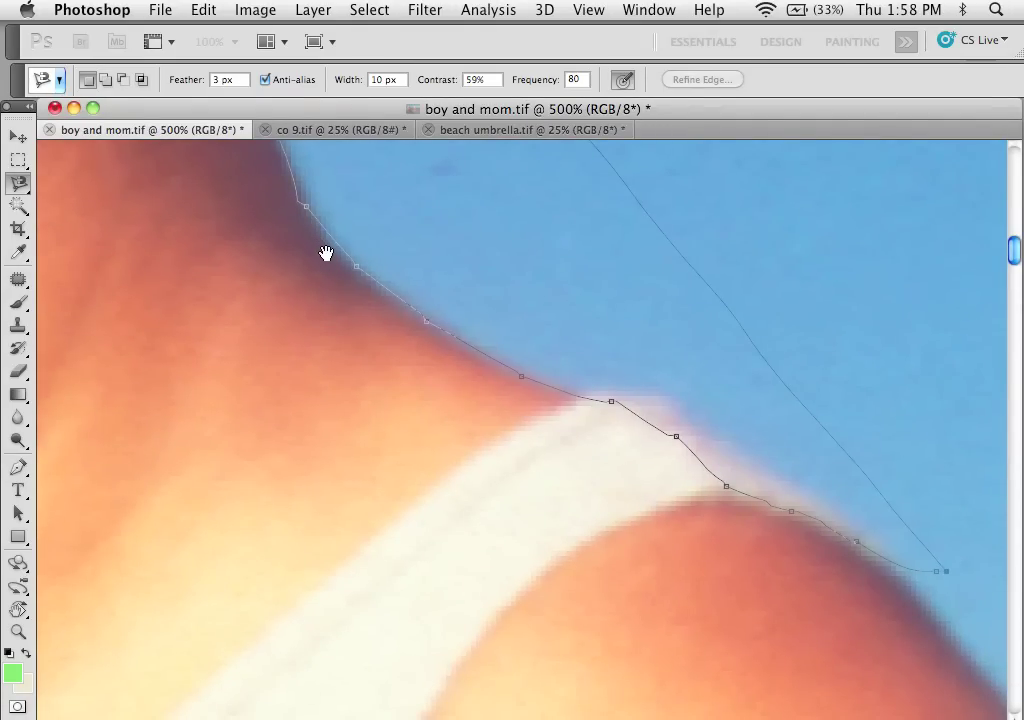
drag(304, 234, 432, 450)
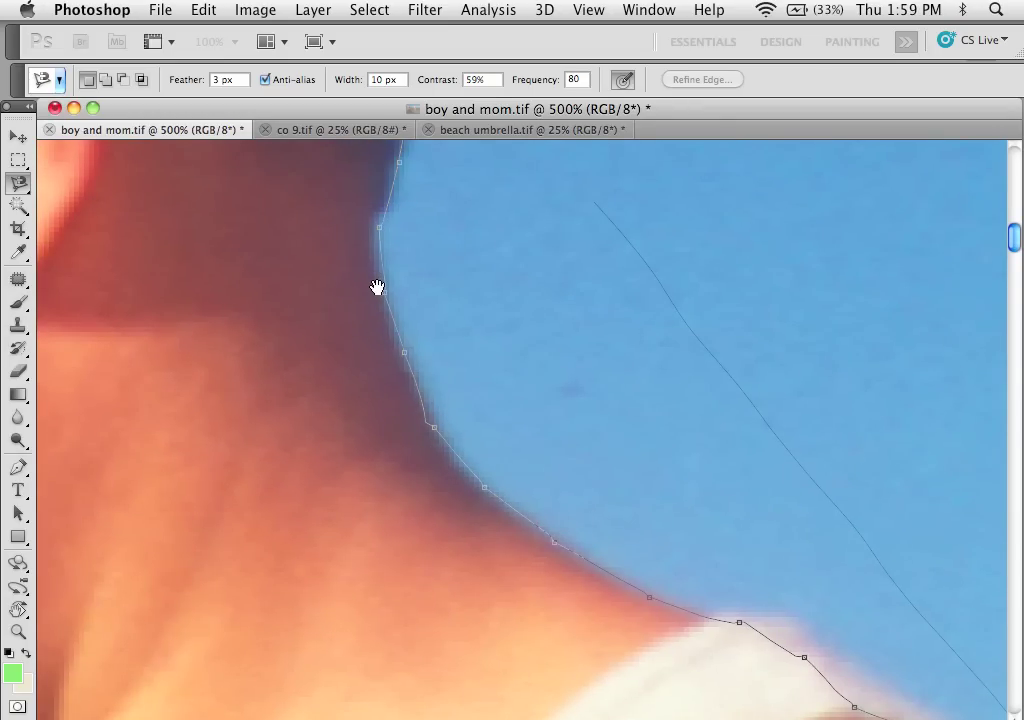
scroll(376, 287, down, 5)
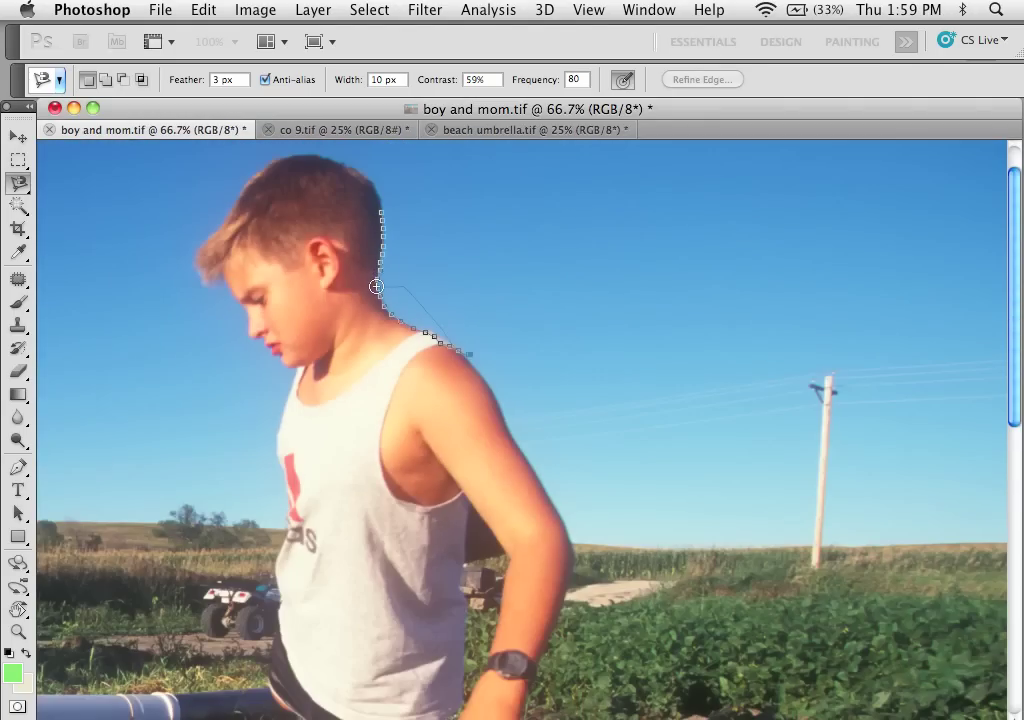
click(561, 318)
key(super+period)
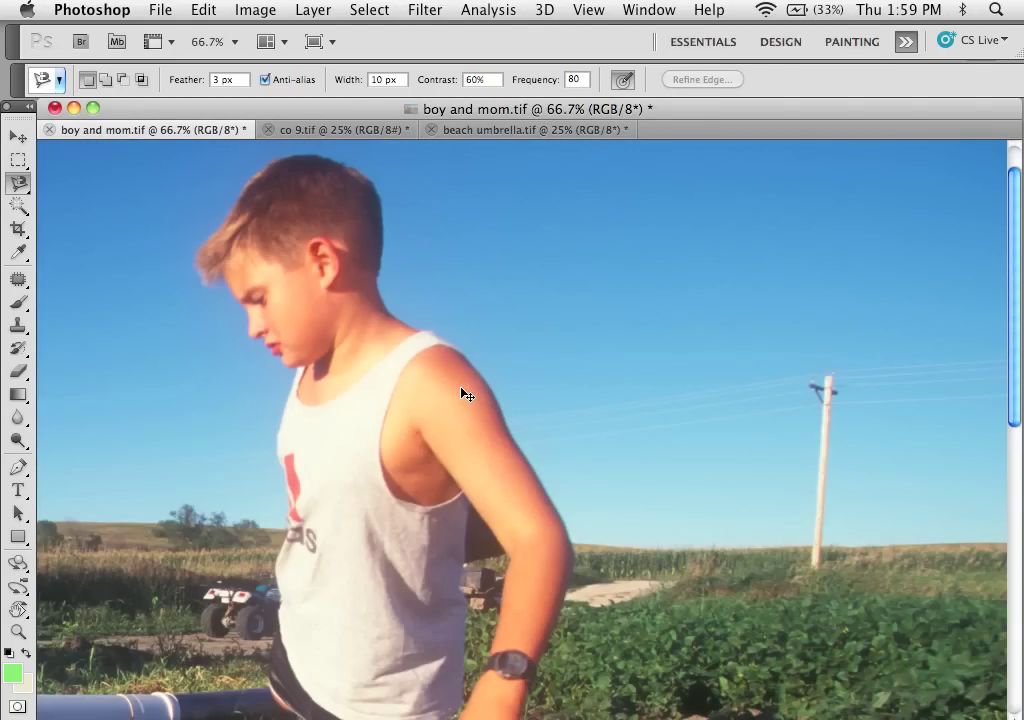
Try tracing from the outer upper arm up over the shoulder to the back of the neck
drag(437, 381, 512, 424)
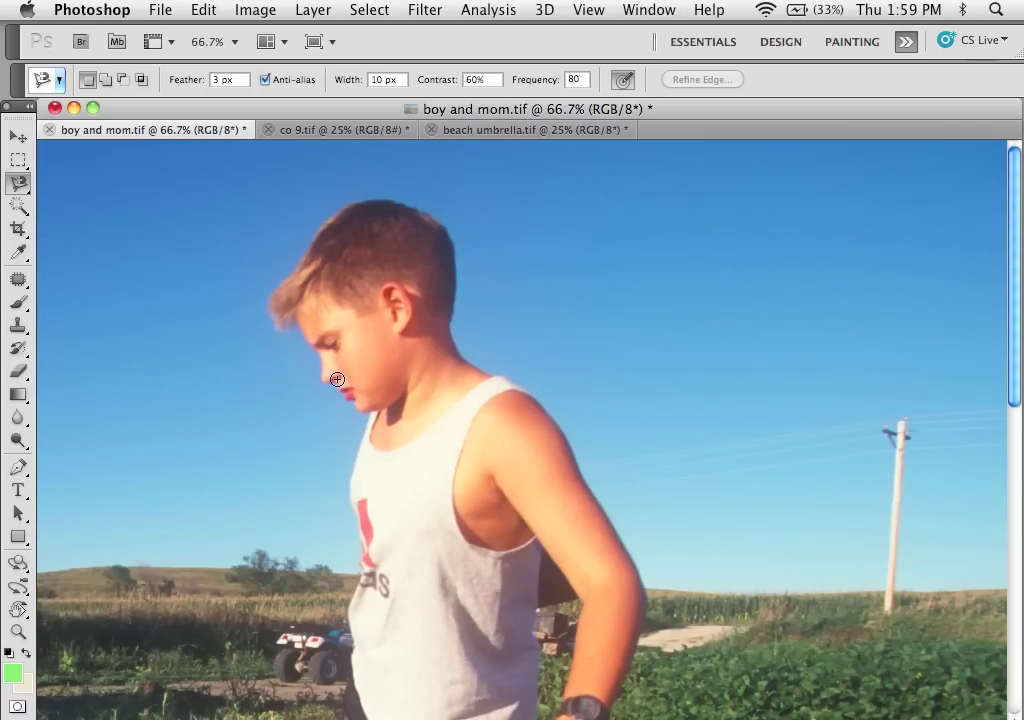
key(super+equal)
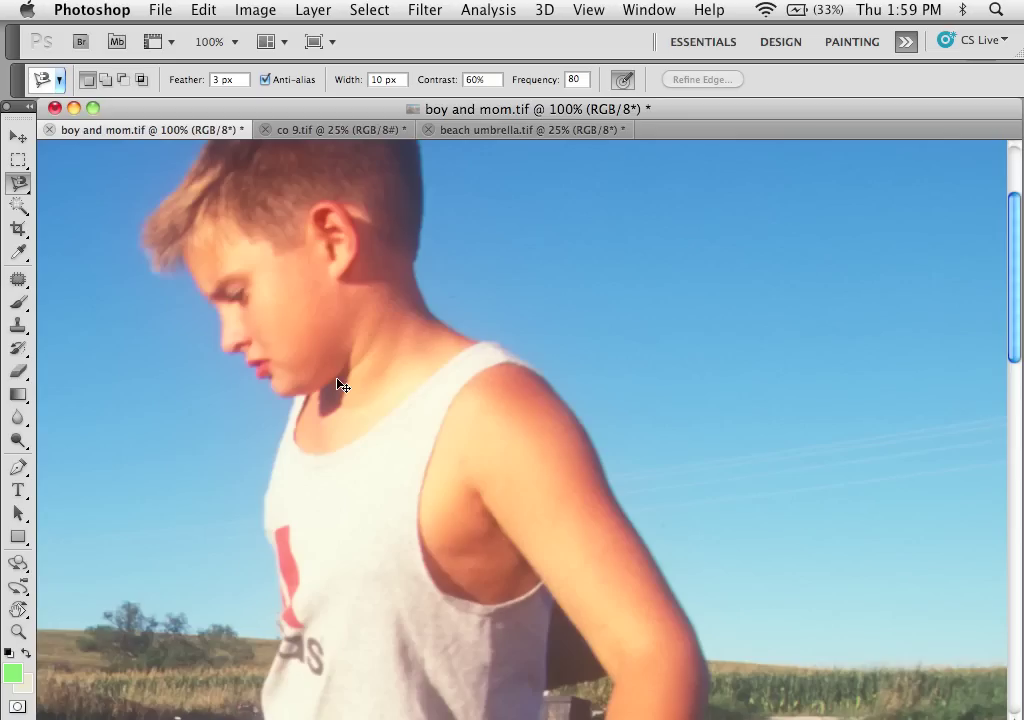
click(614, 495)
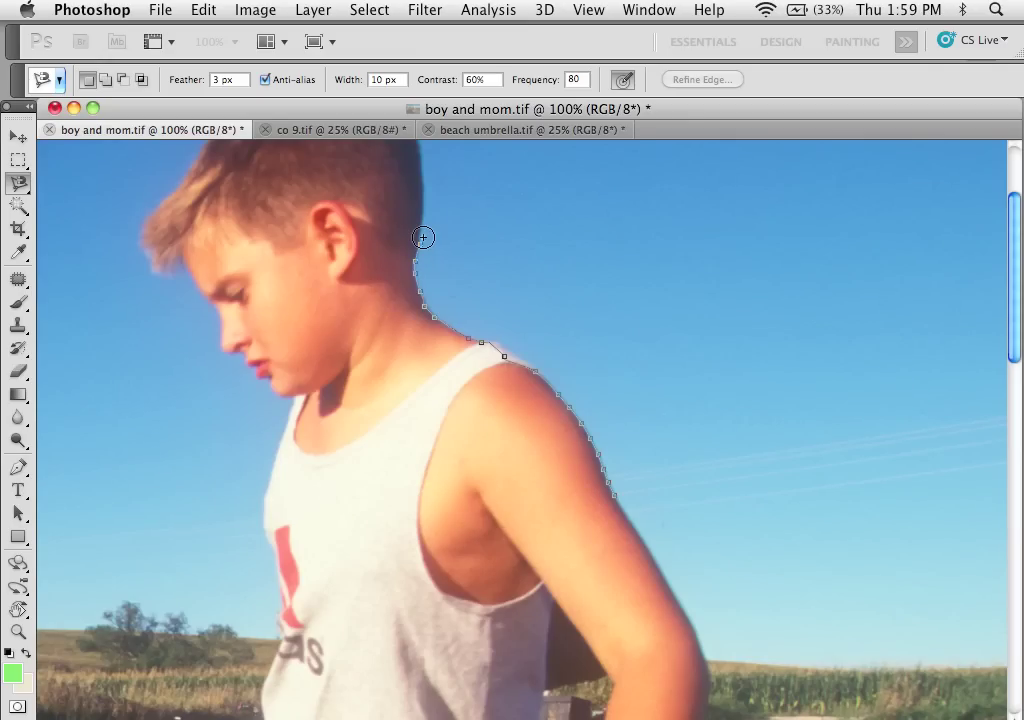
key(super+period)
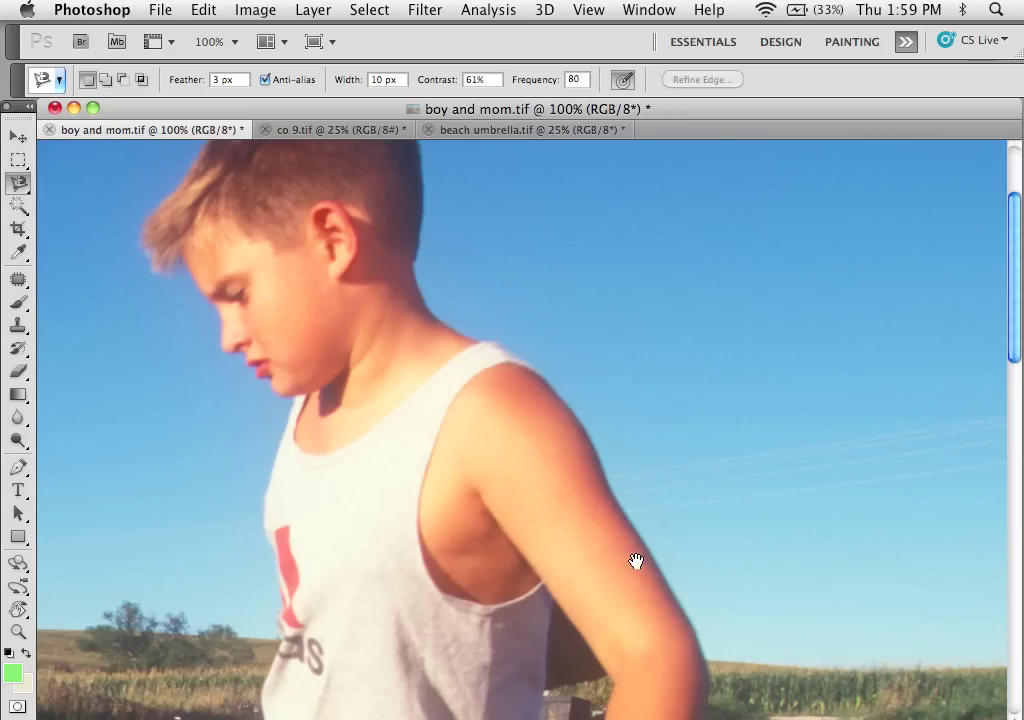
Try tracing the outer edge of the arm from above the elbow down to the watch
drag(635, 560, 544, 203)
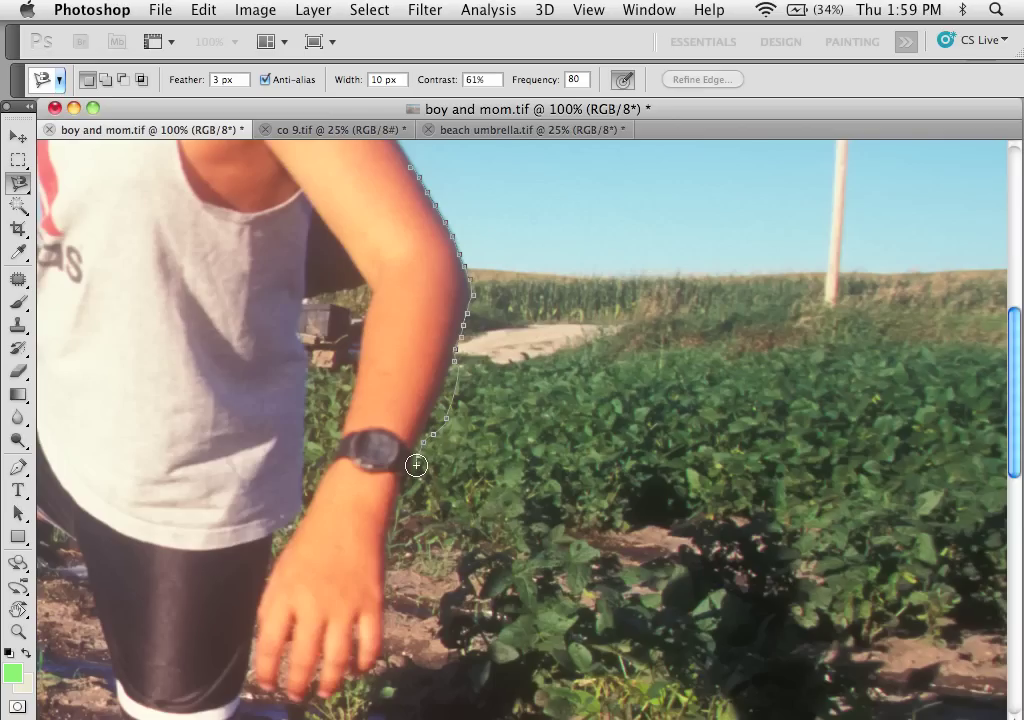
key(super+plus)
key(super+plus)
key(super+plus)
key(space)
drag(418, 464, 300, 691)
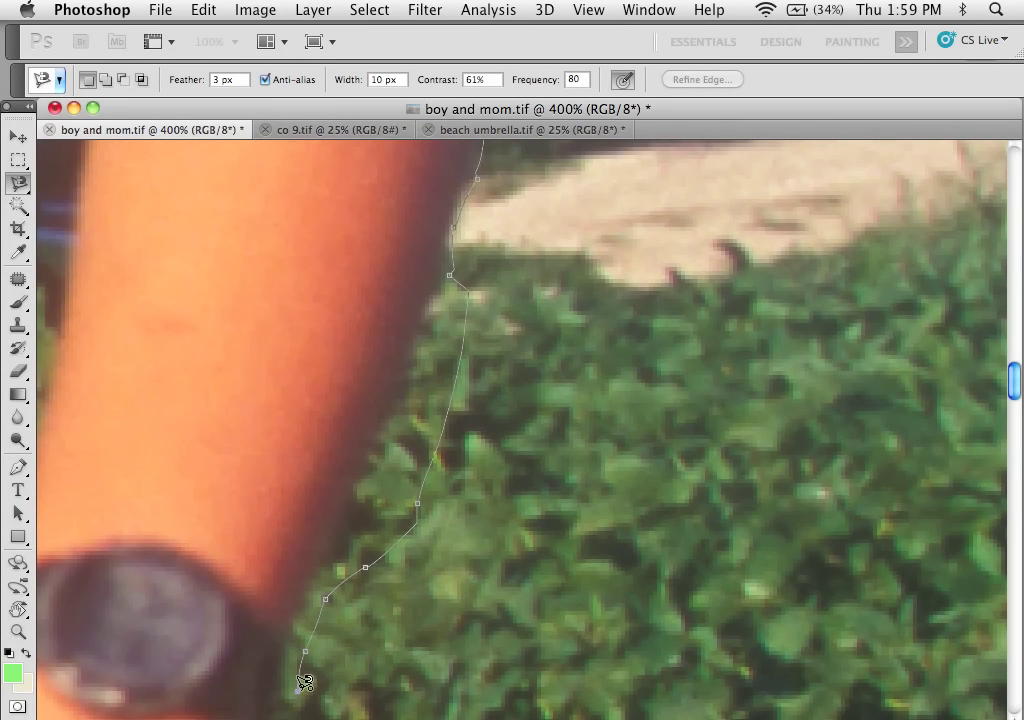
key(Escape)
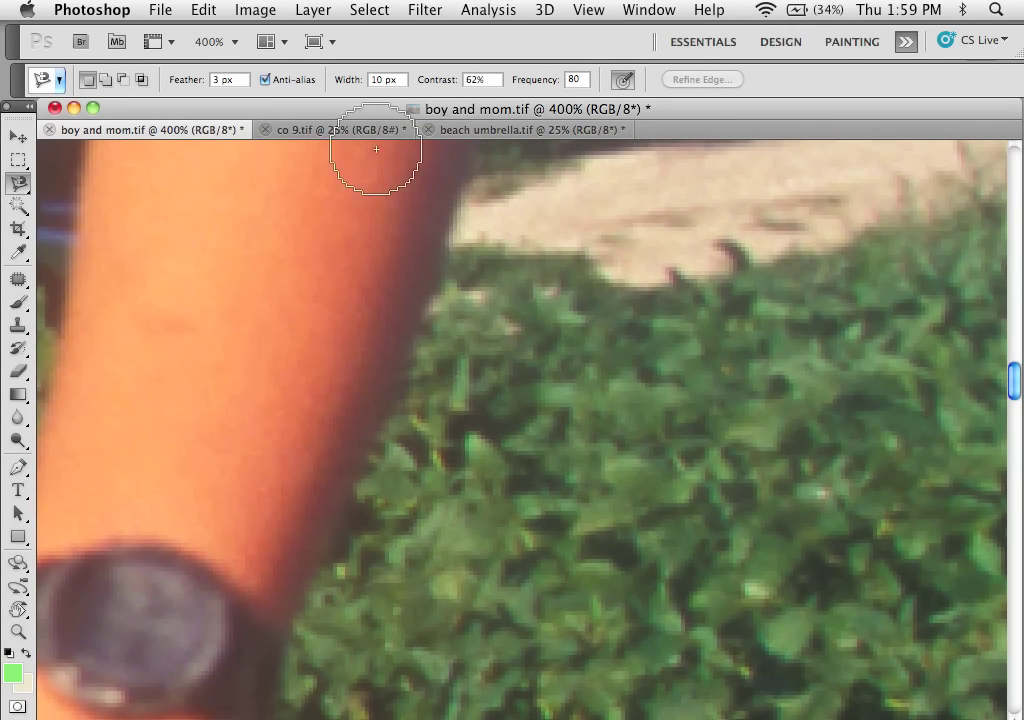
Try tracing the forearm's outer edge past the watch, close the path around the elbow as a selection, and deselect it
click(457, 208)
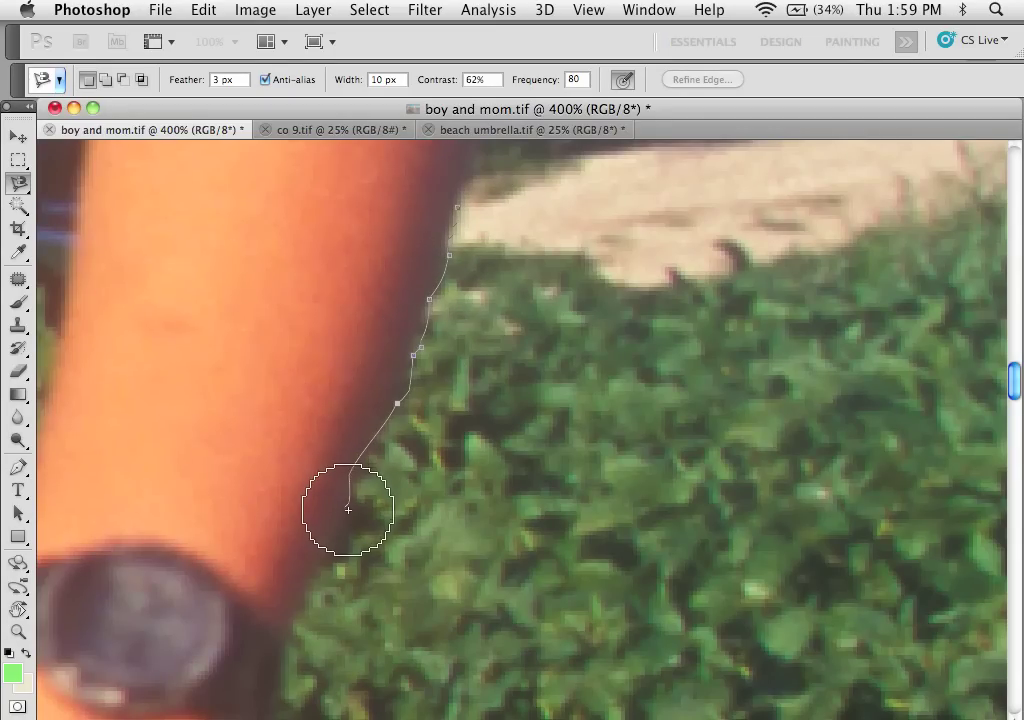
key(super+minus)
key(super+minus)
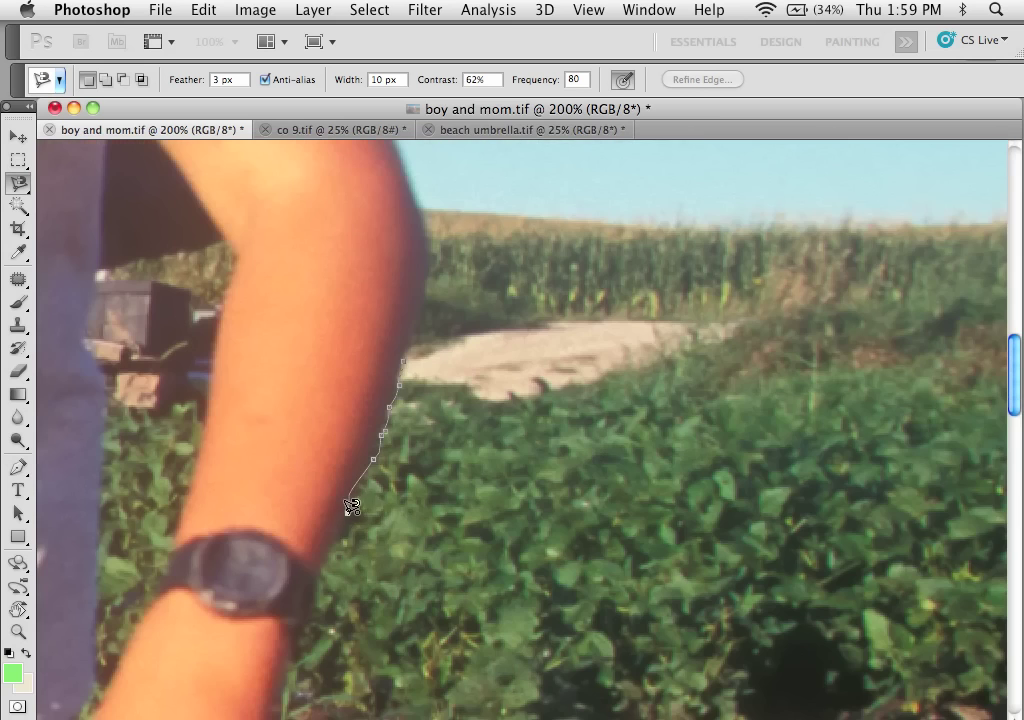
scroll(457, 438, down, 5)
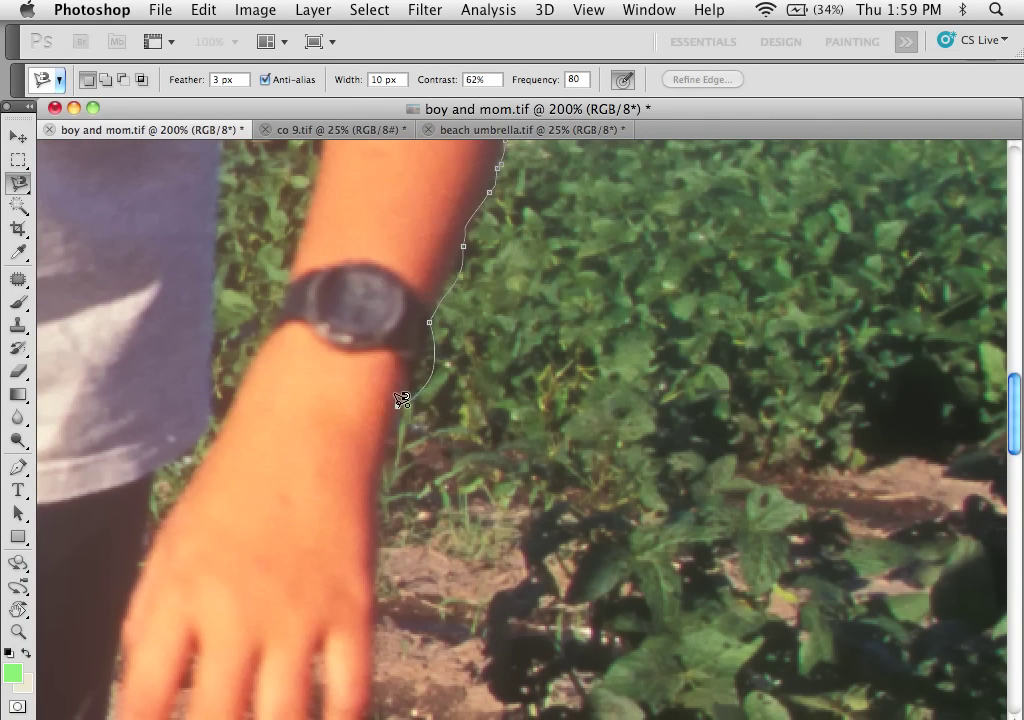
scroll(398, 407, down, 2)
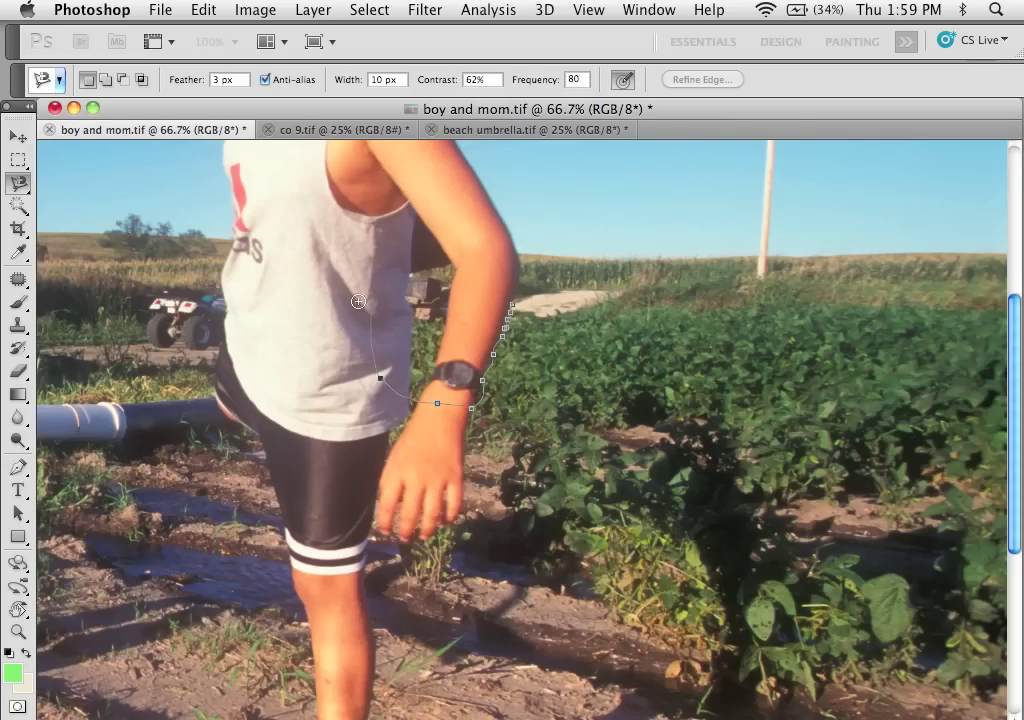
double_click(555, 266)
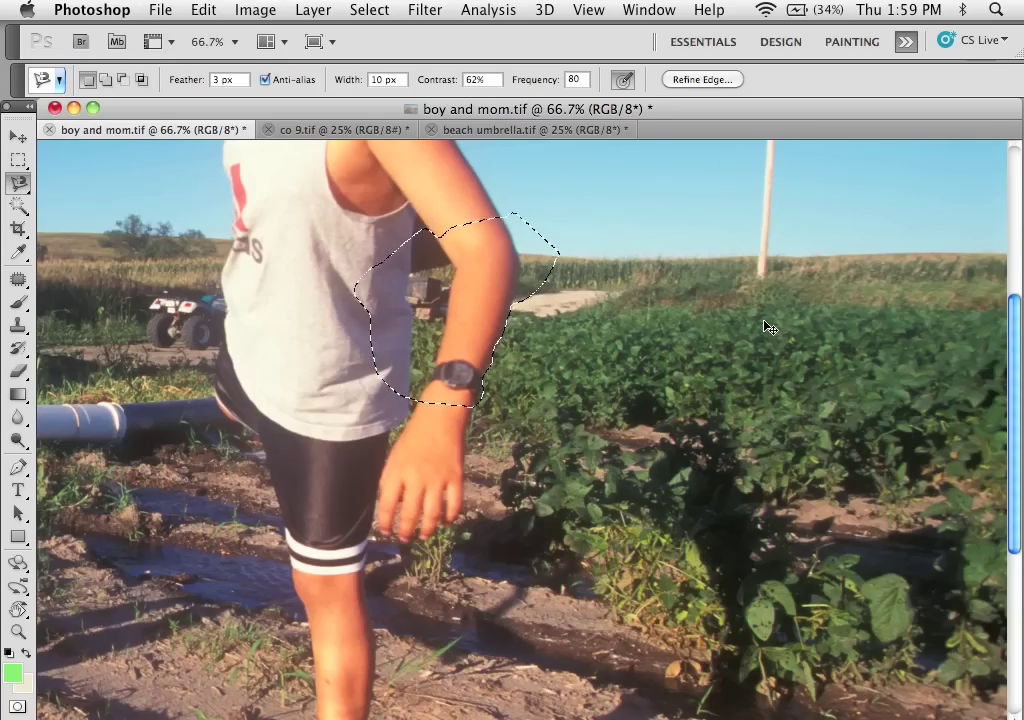
key(super+d)
Trace the boy's outline from the nape of the neck up around the back of his head
key(space)
drag(510, 363, 612, 694)
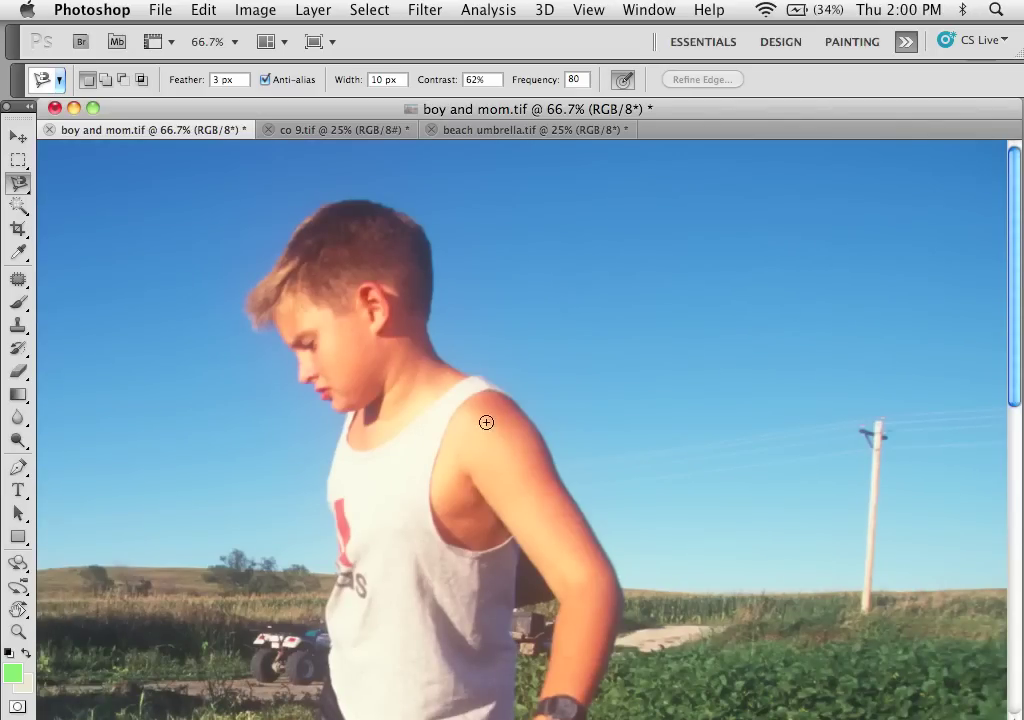
click(425, 340)
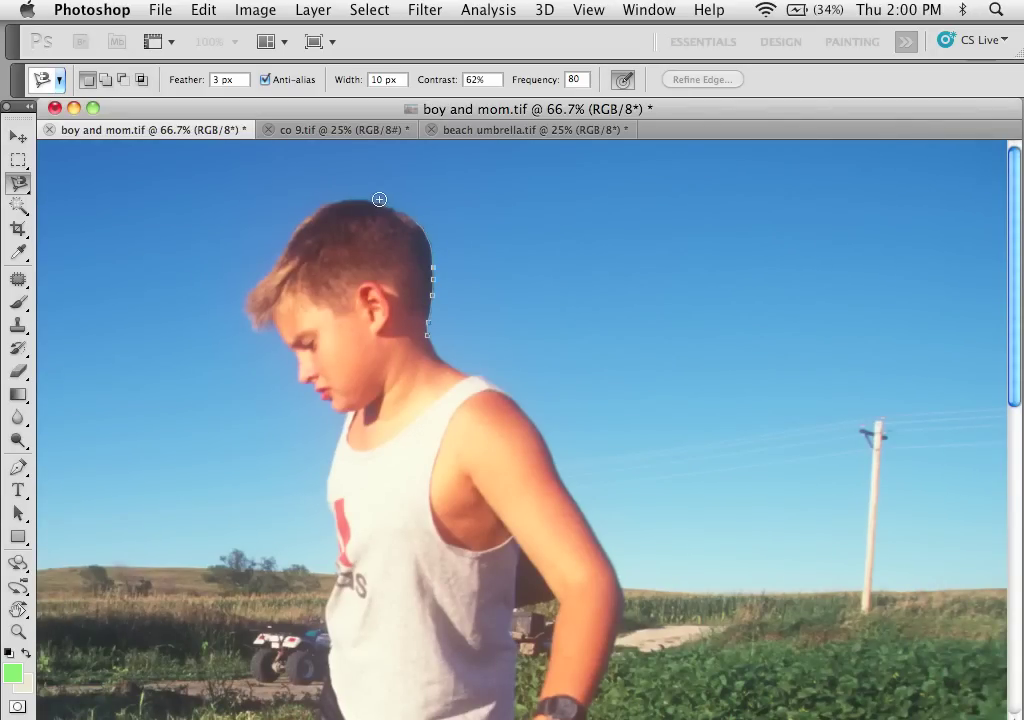